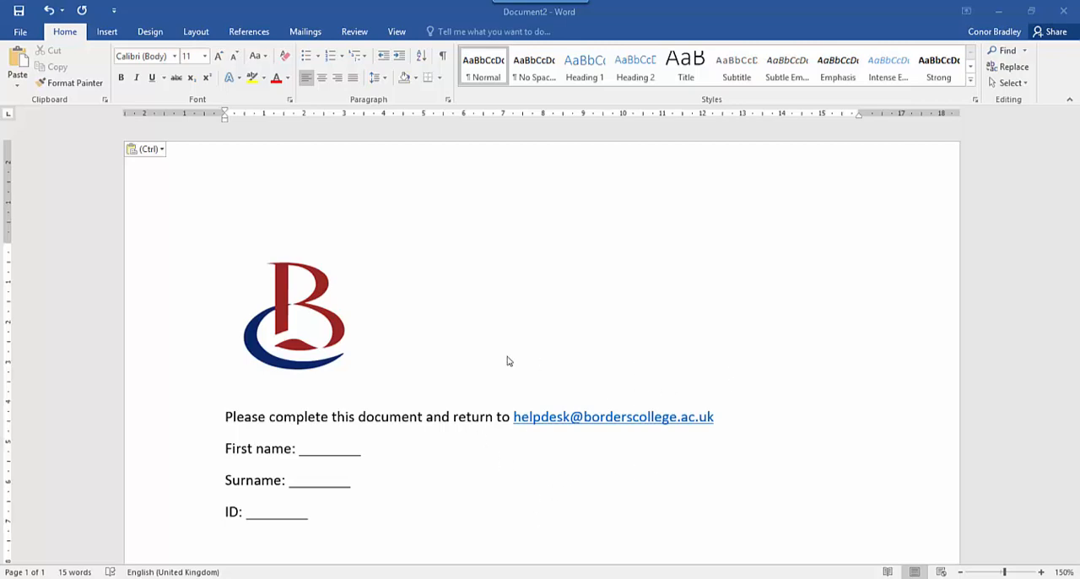
Open the print settings for the whole document and select Microsoft Print to PDF as the printer
scroll(506, 362, "down", 3)
scroll(365, 267, "down", 1)
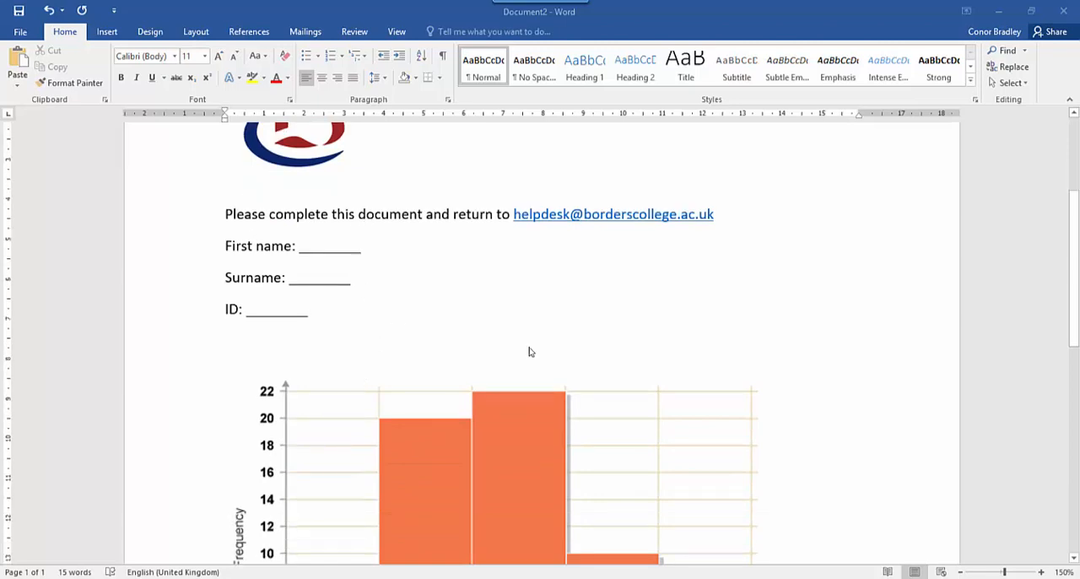
scroll(530, 350, "down", 4)
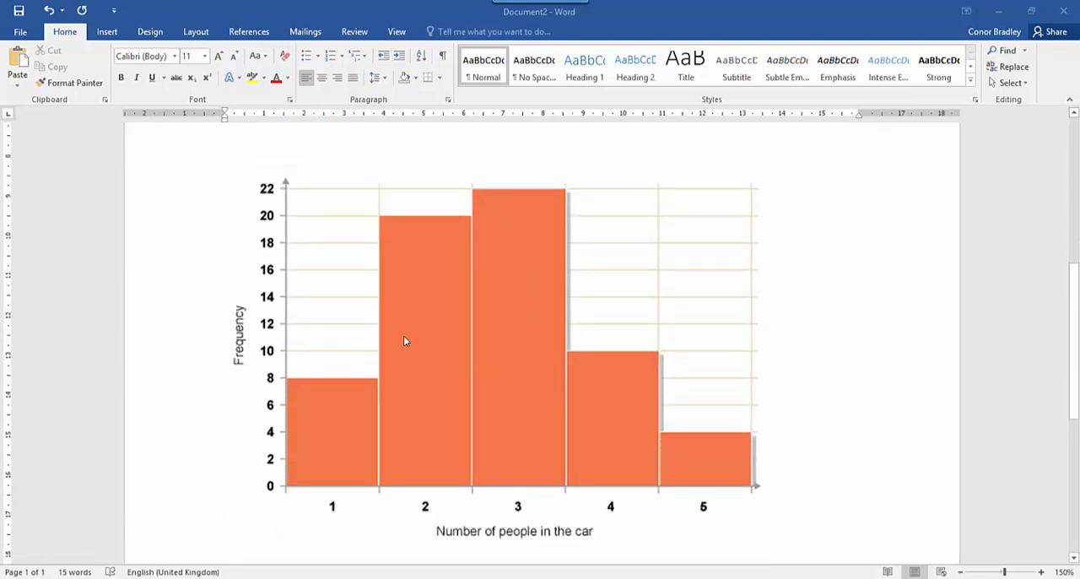
scroll(416, 355, "up", 8)
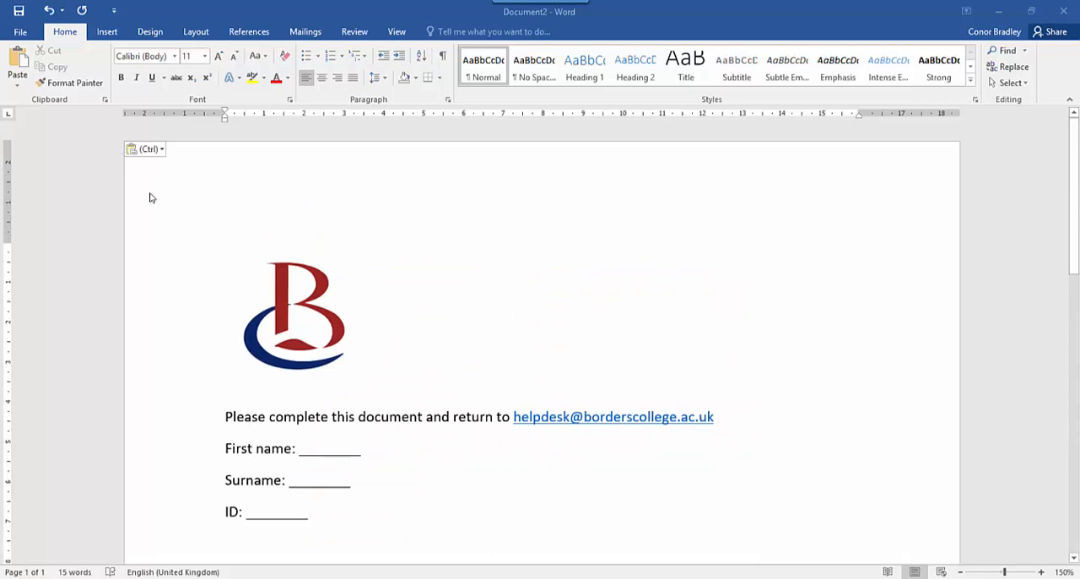
left_click(21, 32)
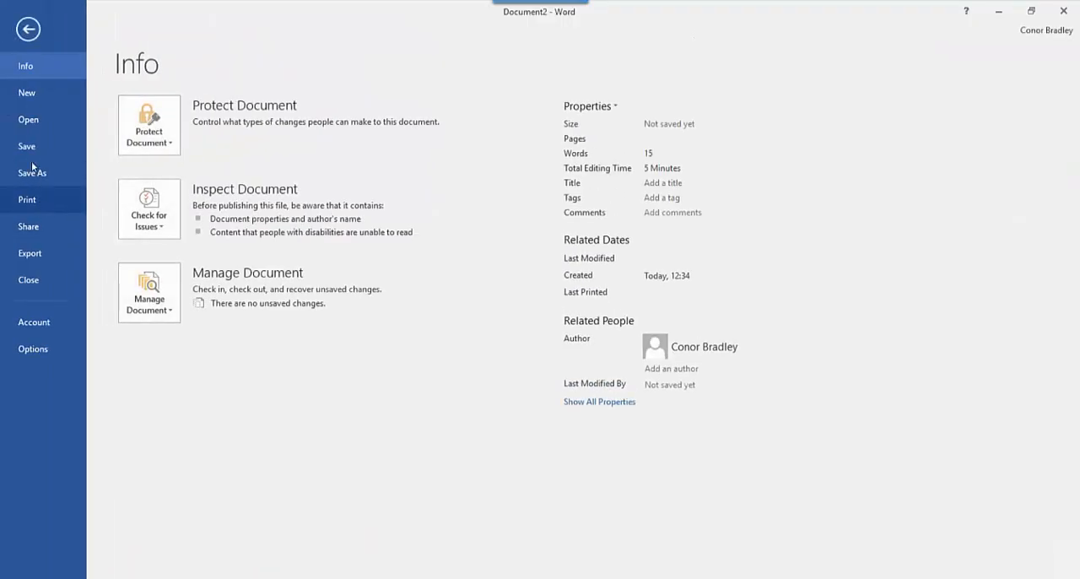
left_click(37, 201)
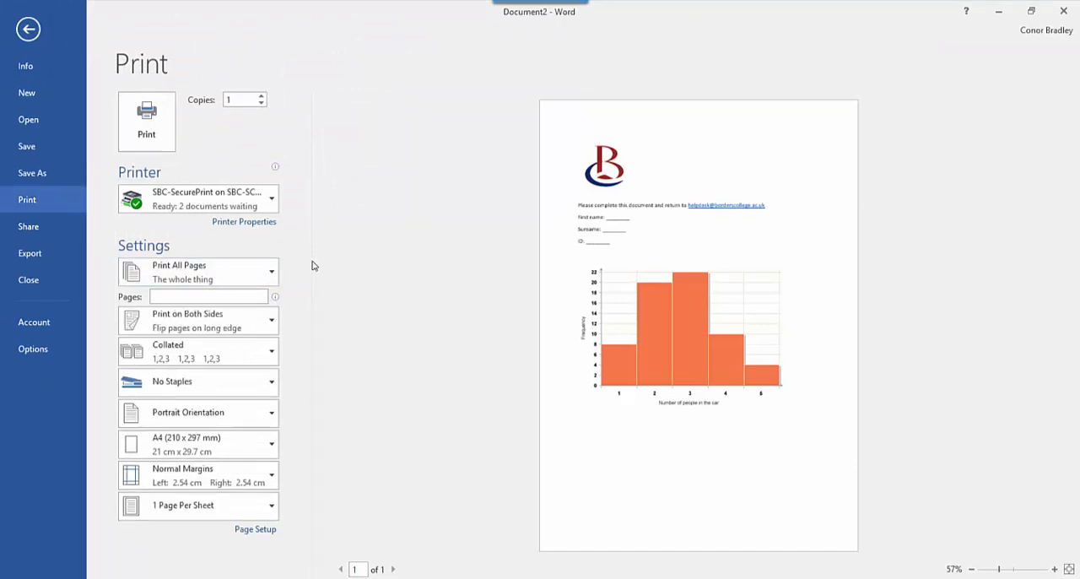
left_click(255, 205)
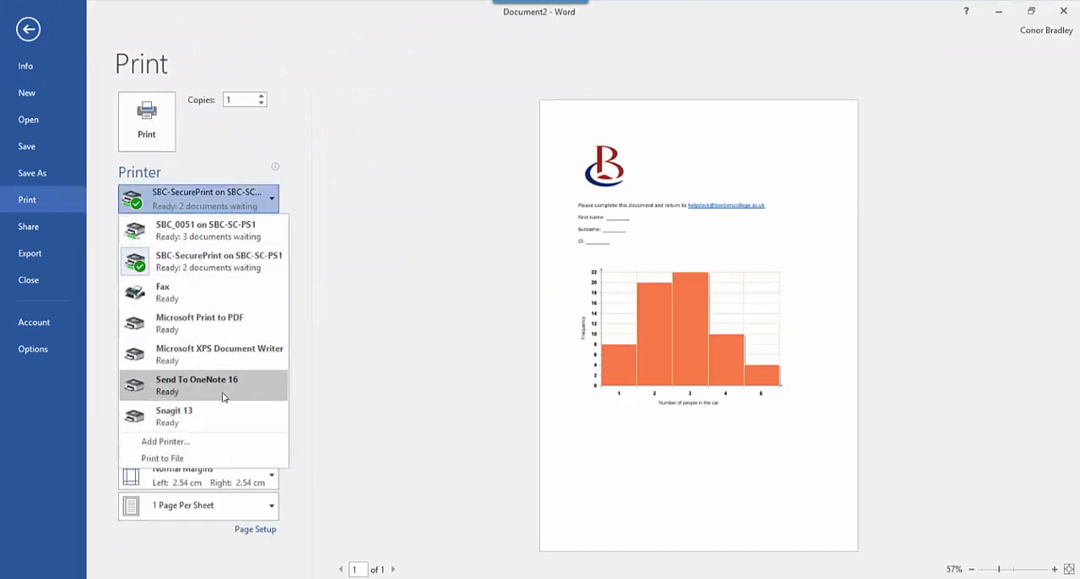
left_click(250, 325)
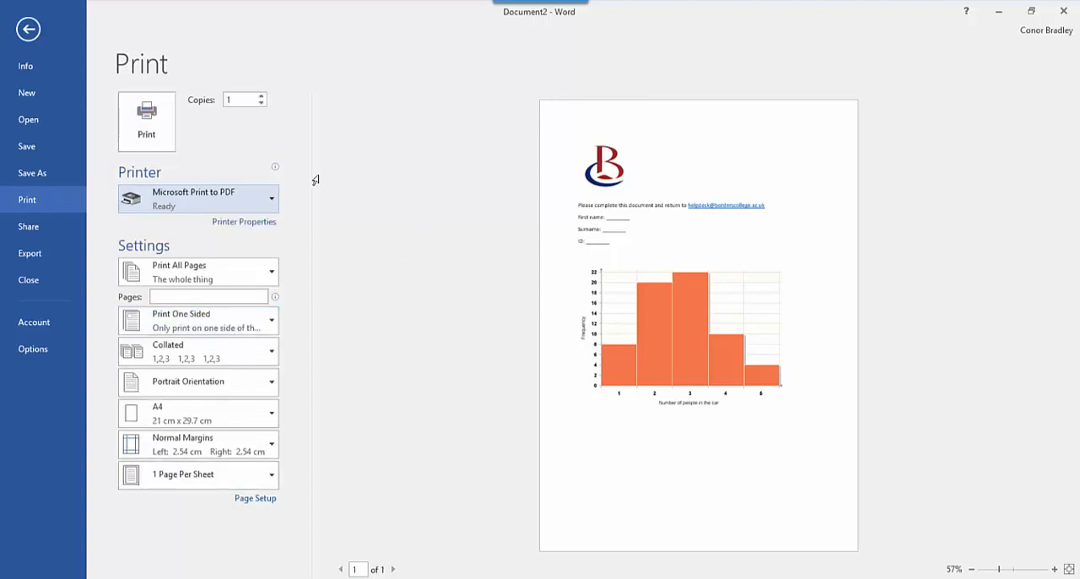
Print the document to a PDF file named document01 in the Documents folder
left_click(161, 134)
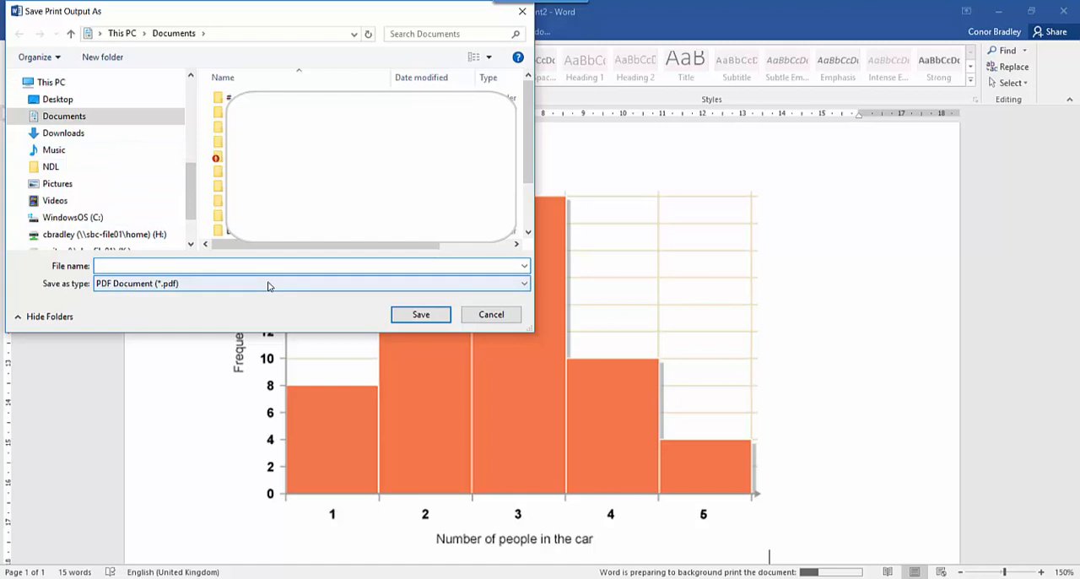
type("document01")
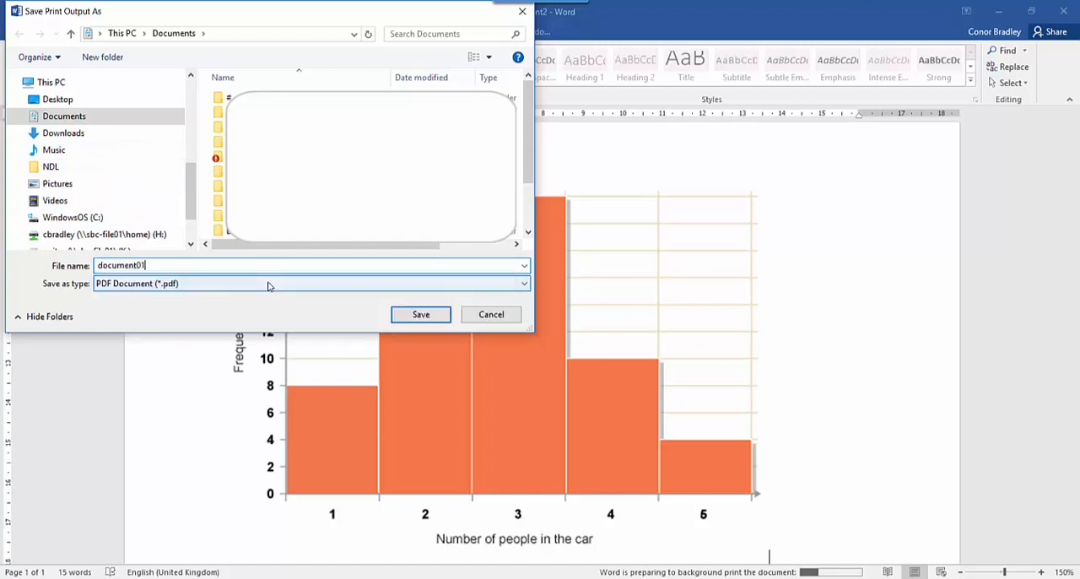
left_click(422, 318)
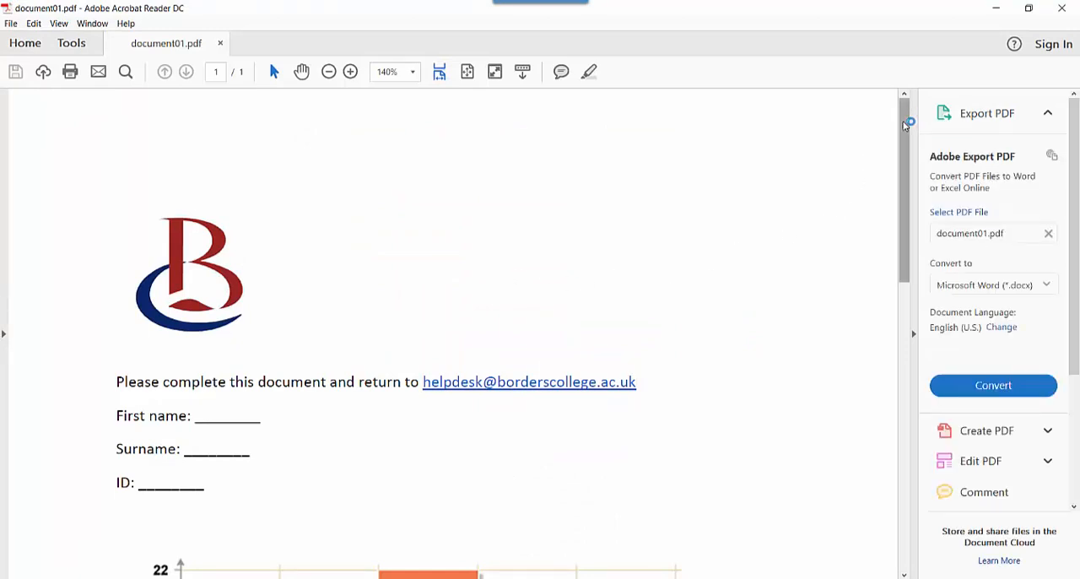
In document01.pdf in Adobe Acrobat Reader, highlight the text "Please complete this document and return"
mouse_move(904, 122)
left_mouse_down()
mouse_move(895, 263)
mouse_move(906, 185)
mouse_move(895, 119)
left_mouse_up()
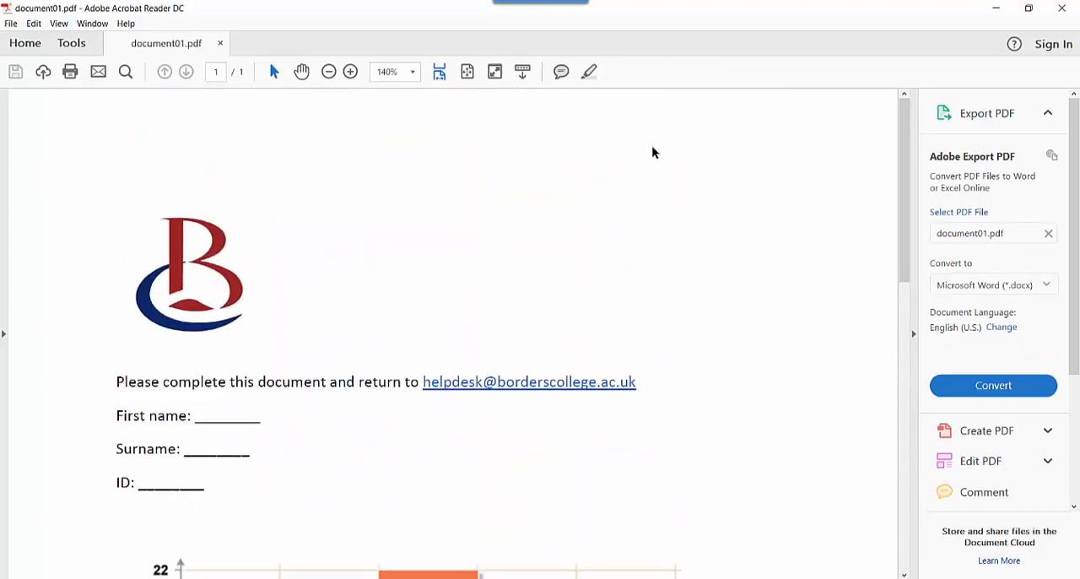
left_click(589, 72)
left_click_drag(119, 381, 402, 386)
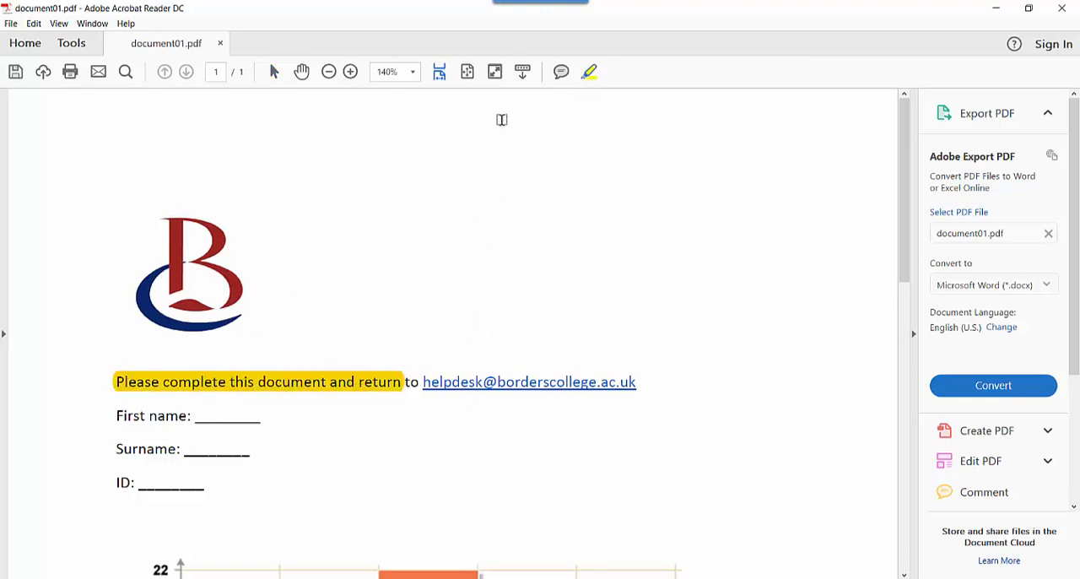
Post a sticky note reading "Logo needs to be smaller" on the logo and open the Comment tools
left_click(561, 72)
left_click(224, 262)
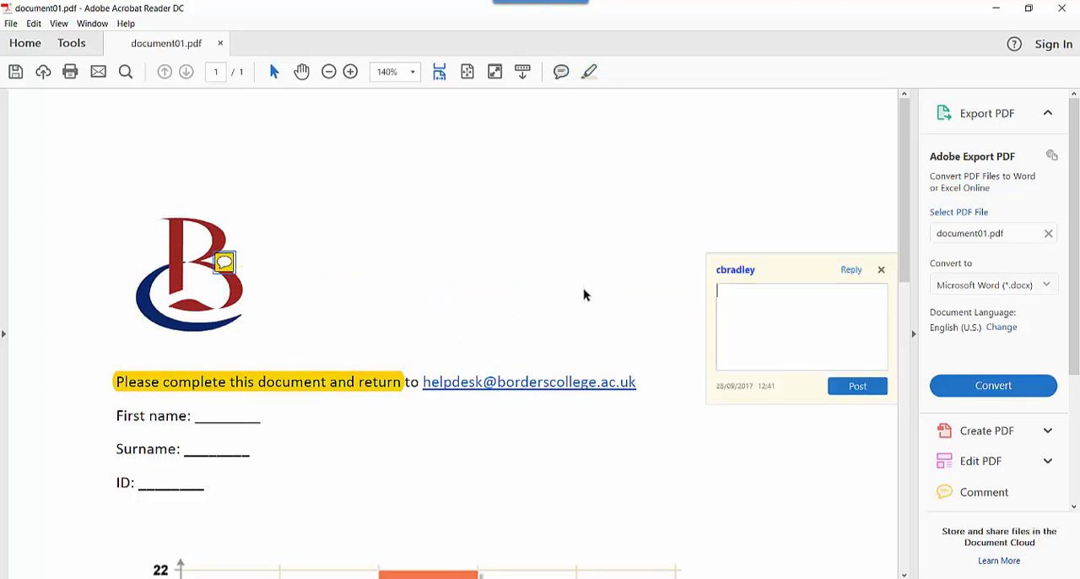
type("Logo needs to be smaller")
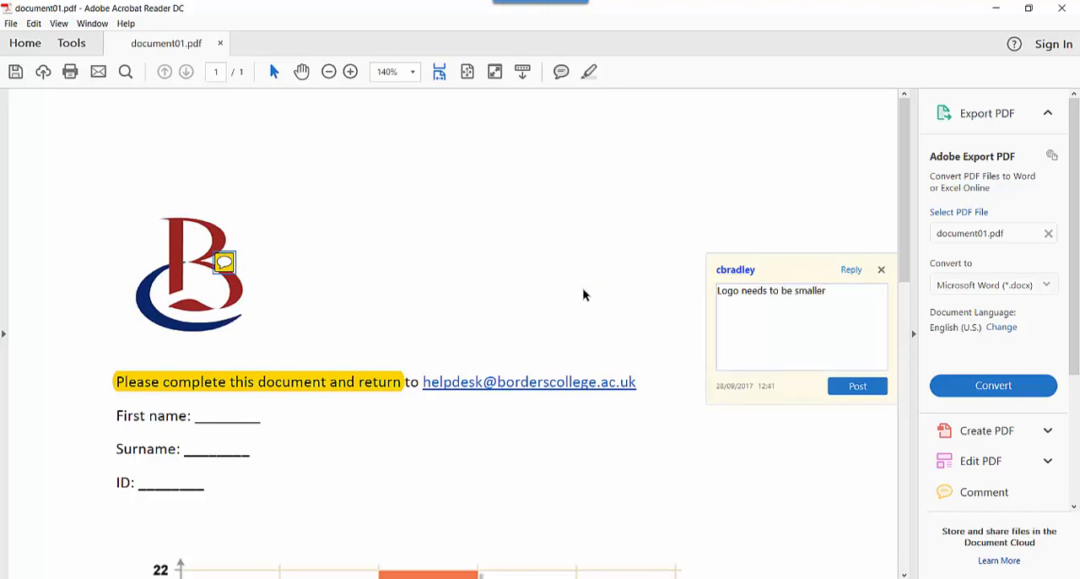
left_click(868, 387)
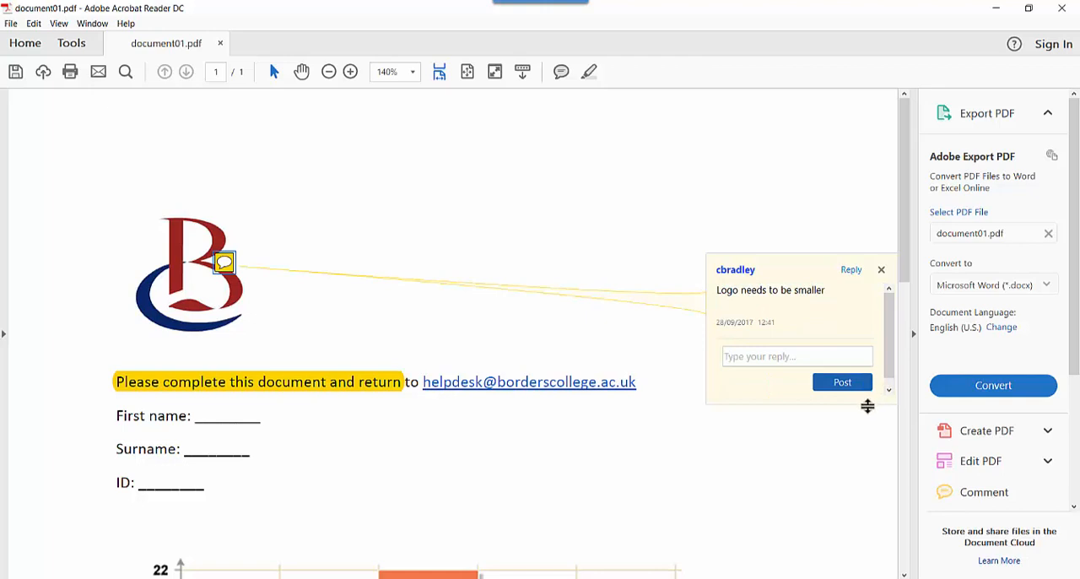
left_click(550, 237)
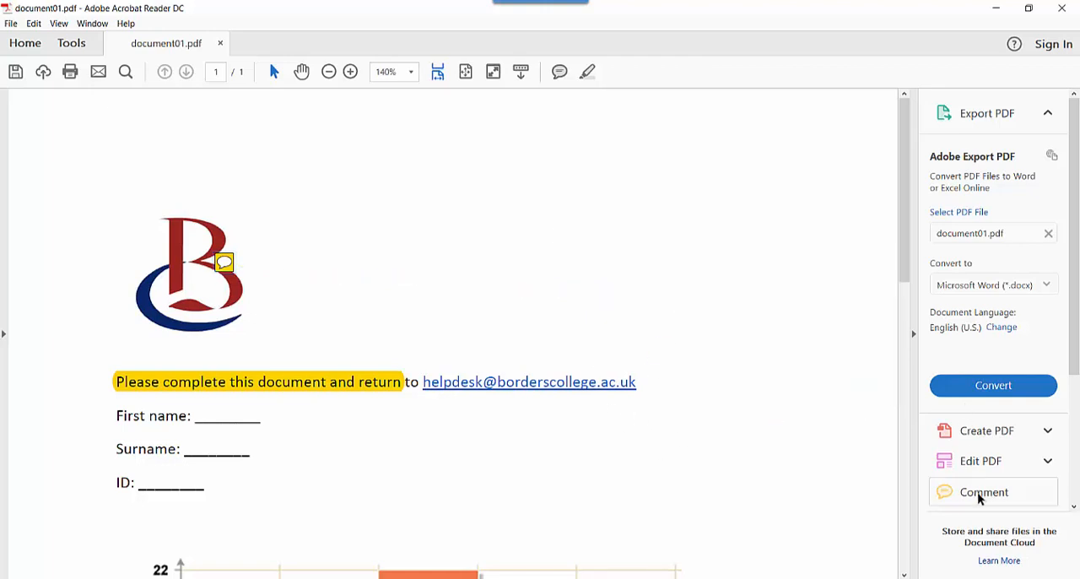
left_click(946, 498)
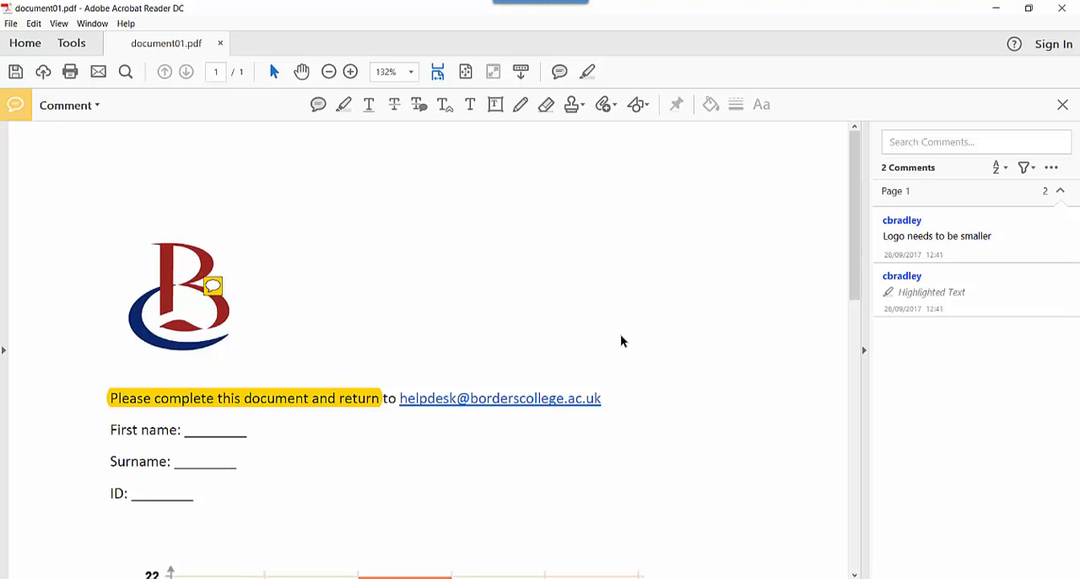
Switch to the Moodle course in Chrome and open all submissions of the Test assignment in Topic 2
left_click(158, 578)
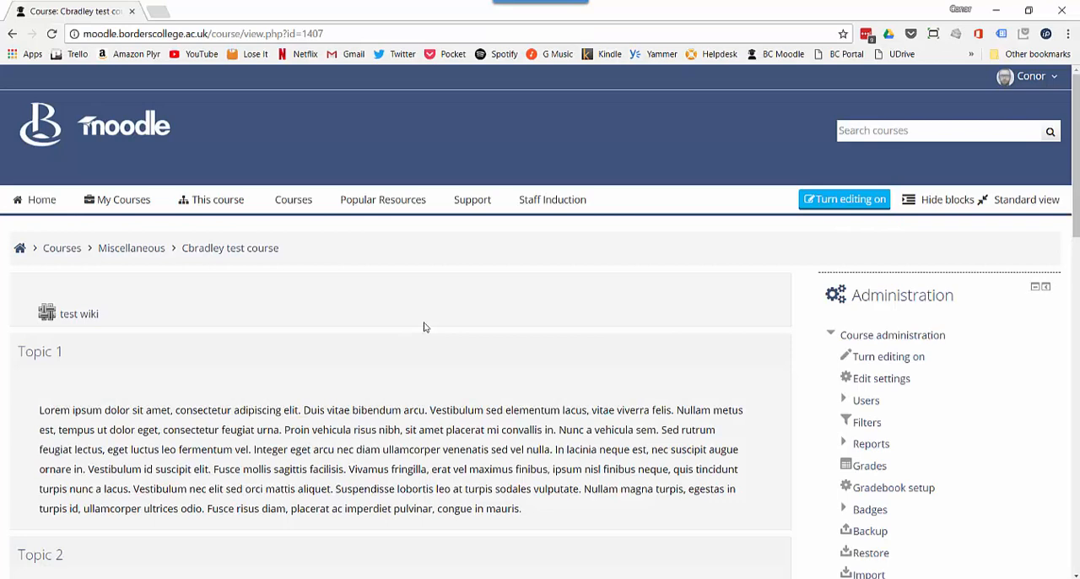
scroll(425, 327, "down", 2)
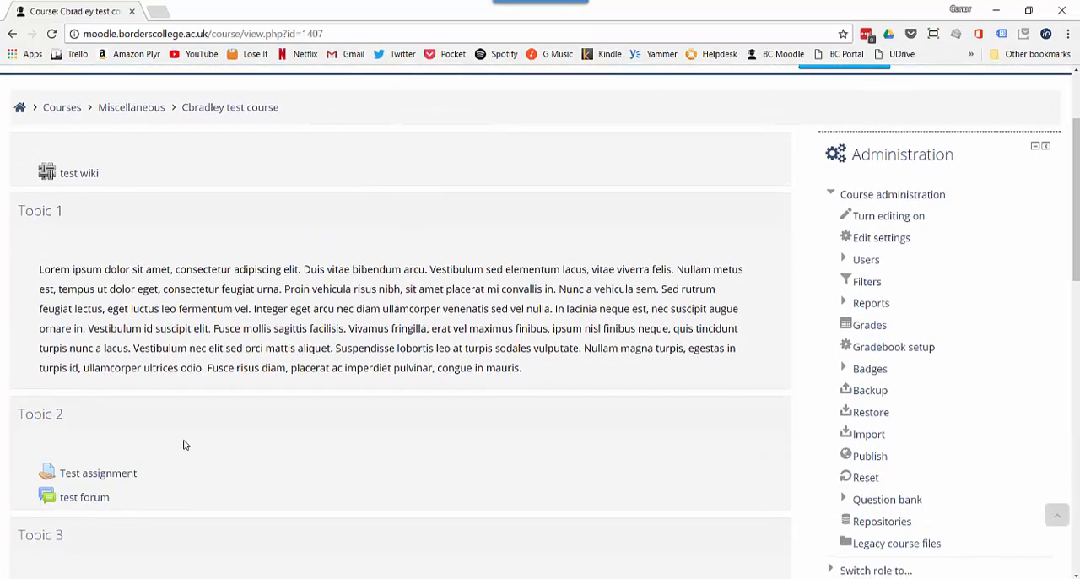
left_click(131, 475)
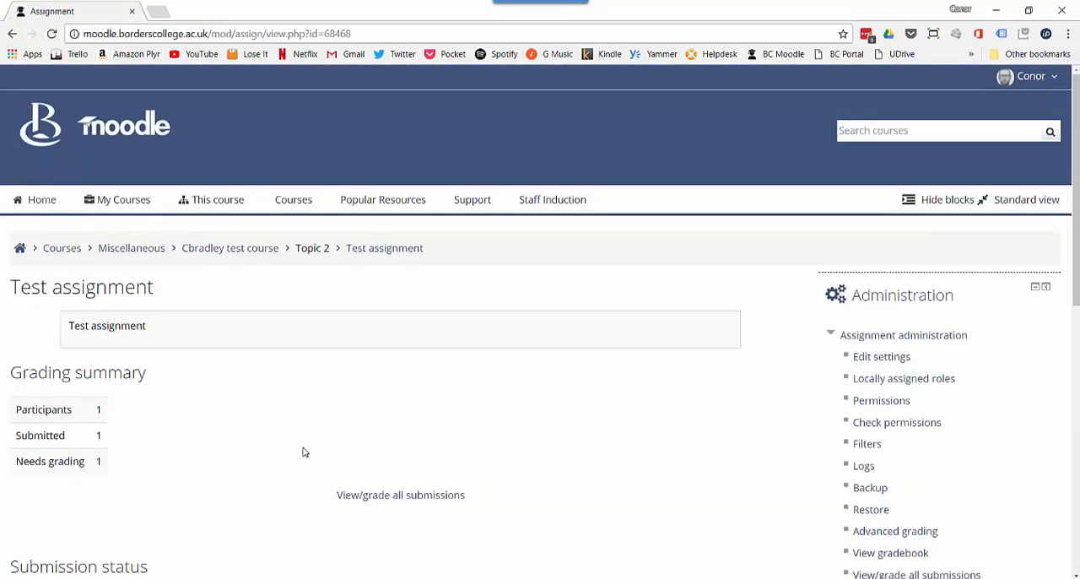
left_click(375, 497)
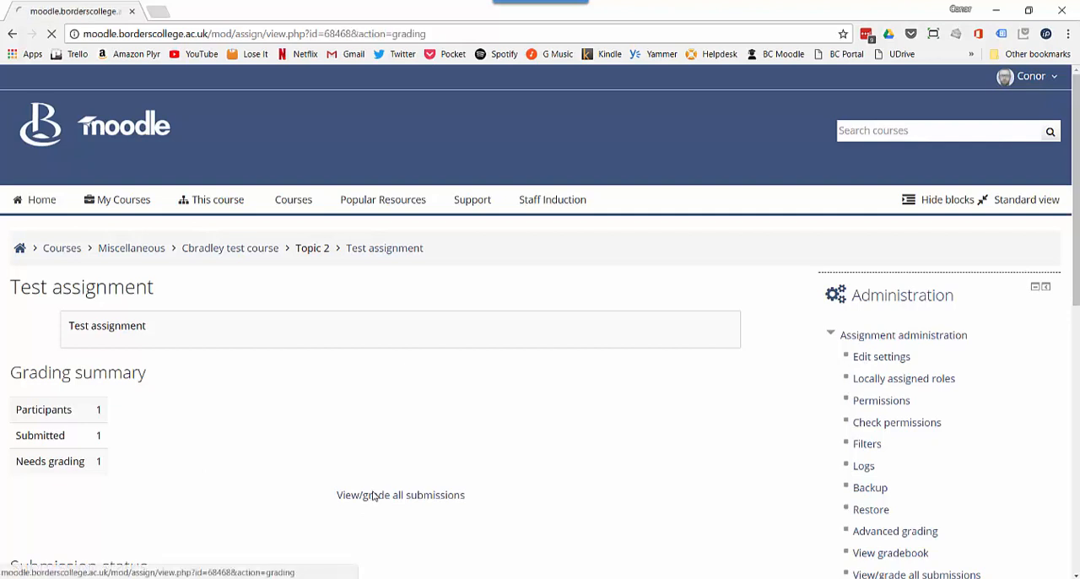
scroll(361, 422, "down", 2)
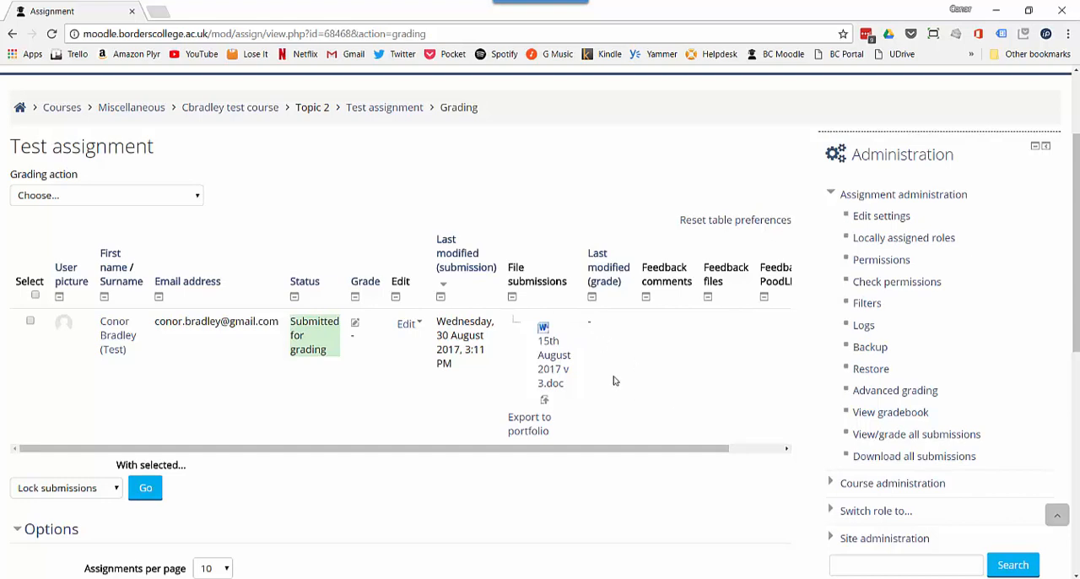
Open the grading form for the student's submission and go through its grade and feedback comments fields to the feedback files area
left_click(357, 327)
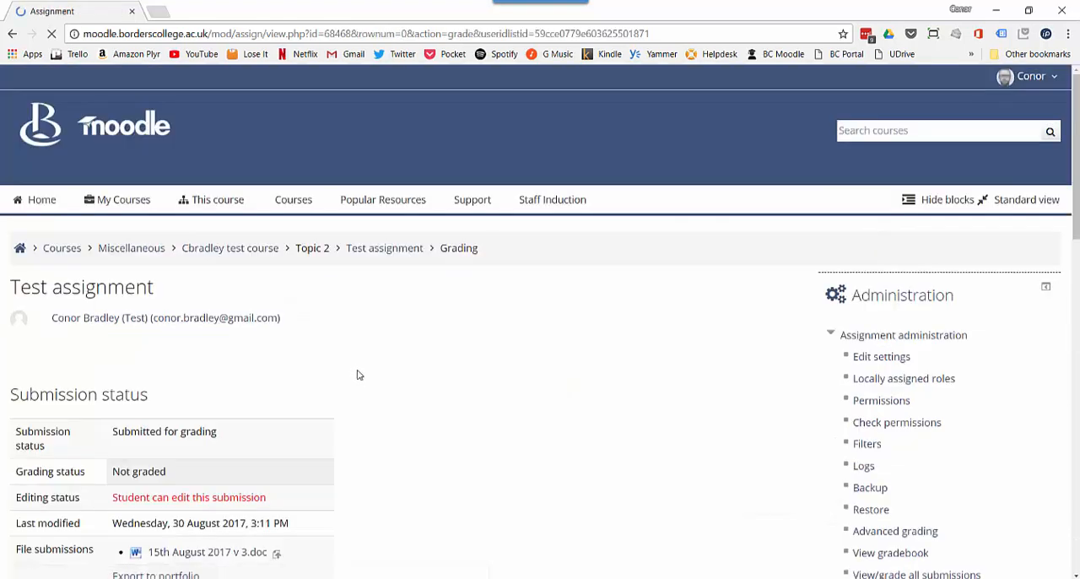
scroll(490, 355, "down", 4)
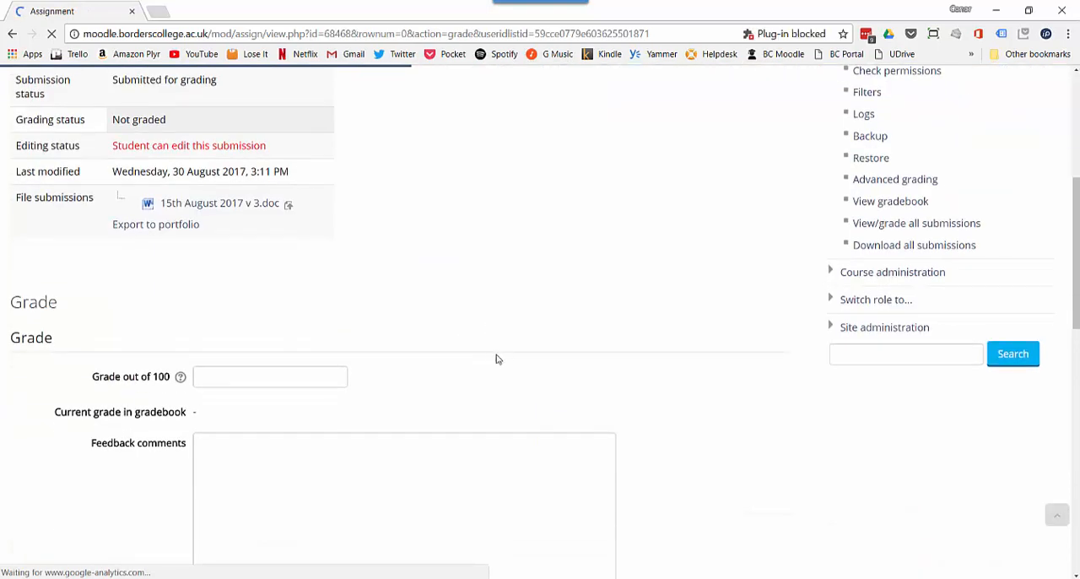
left_click(338, 379)
scroll(354, 396, "down", 2)
left_click(339, 411)
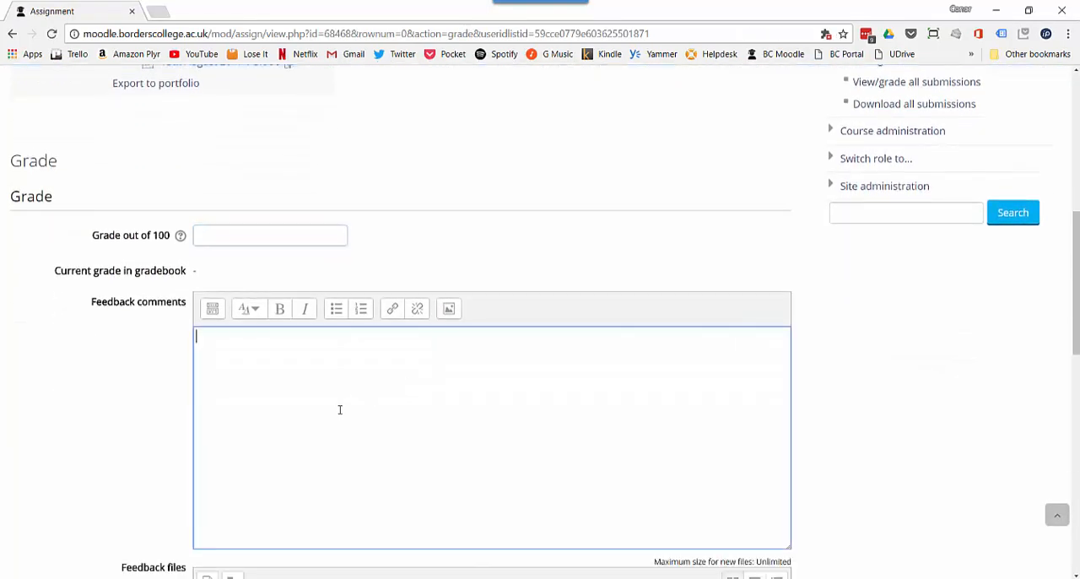
scroll(340, 409, "down", 4)
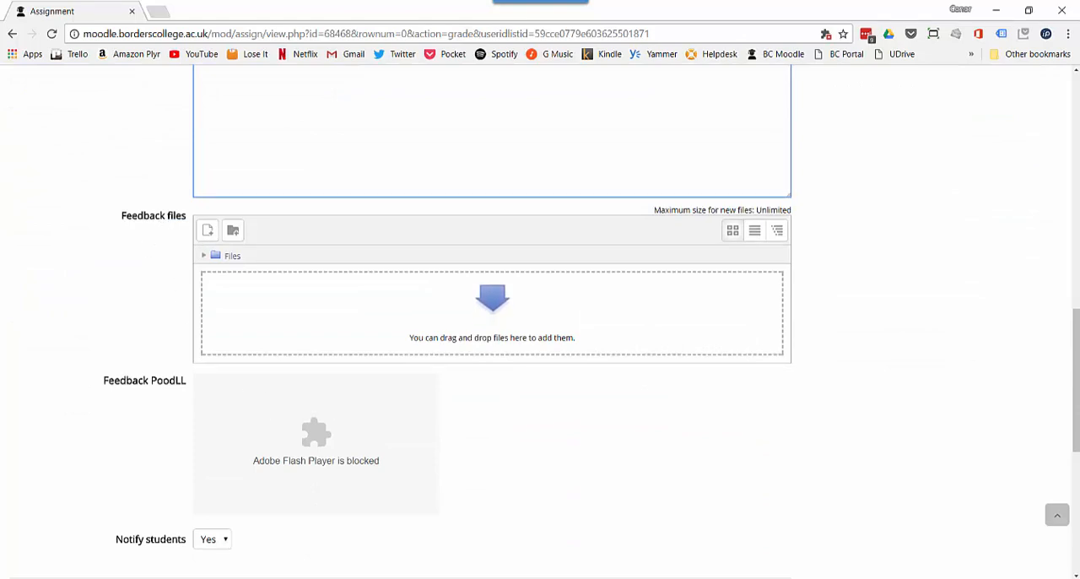
Attach document01.pdf from New folder as a feedback file, save the grading changes and return to the submissions list
key("alt+Tab")
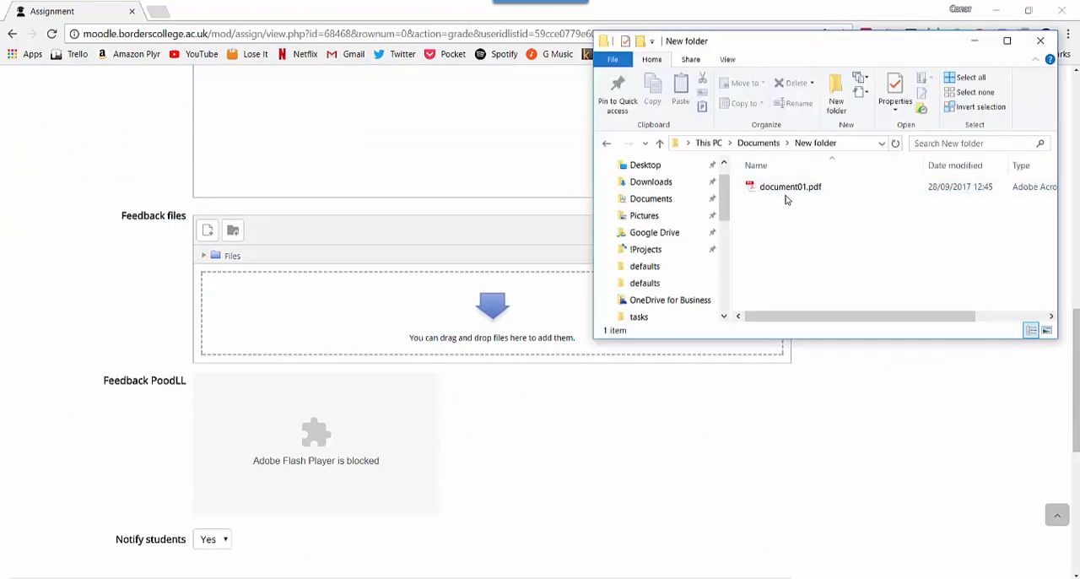
left_click_drag(782, 191, 400, 306)
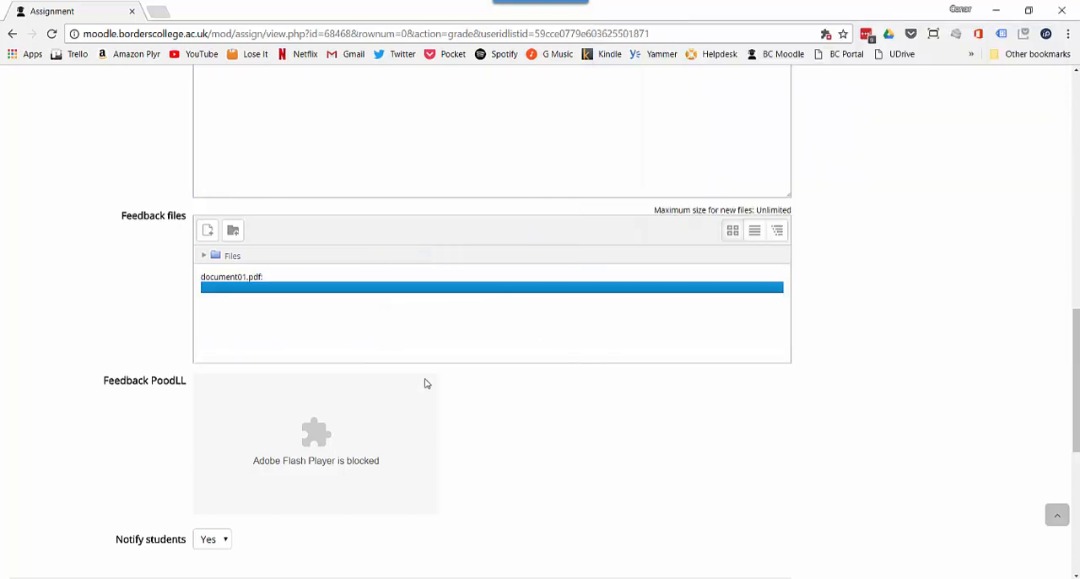
scroll(497, 407, "down", 3)
left_click(212, 333)
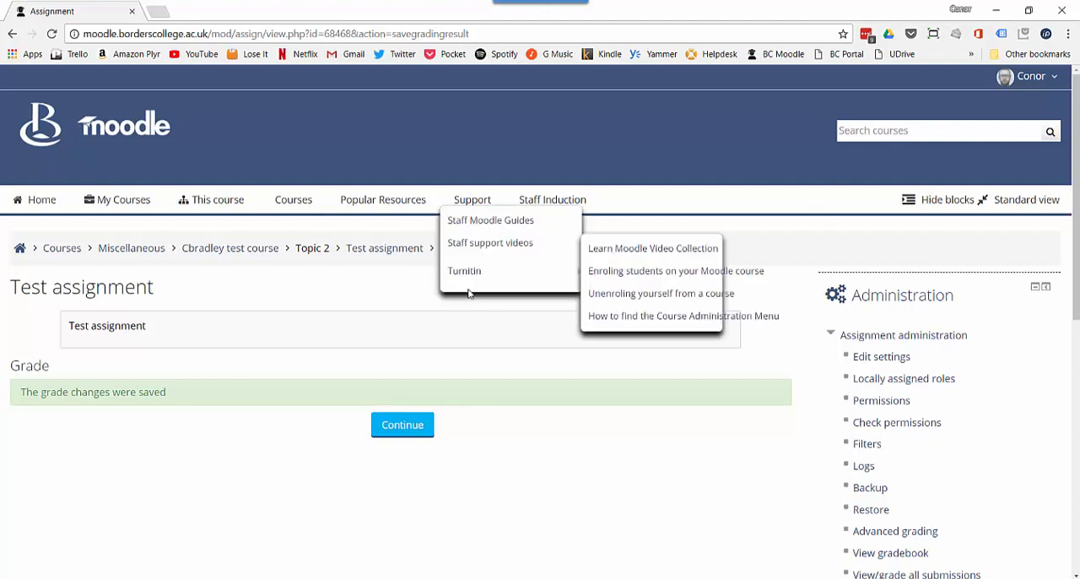
left_click(403, 426)
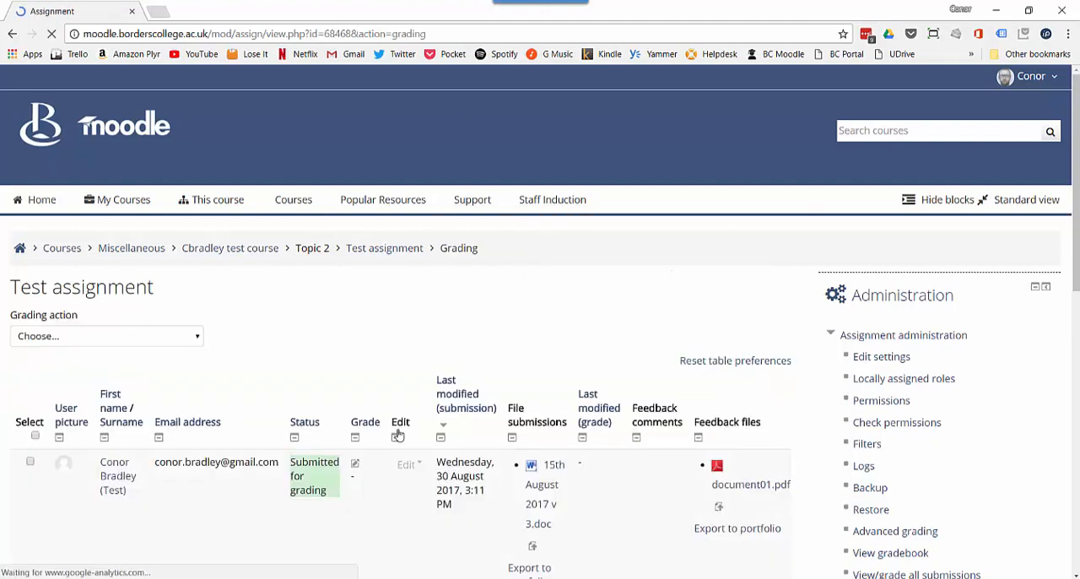
scroll(540, 446, "down", 1)
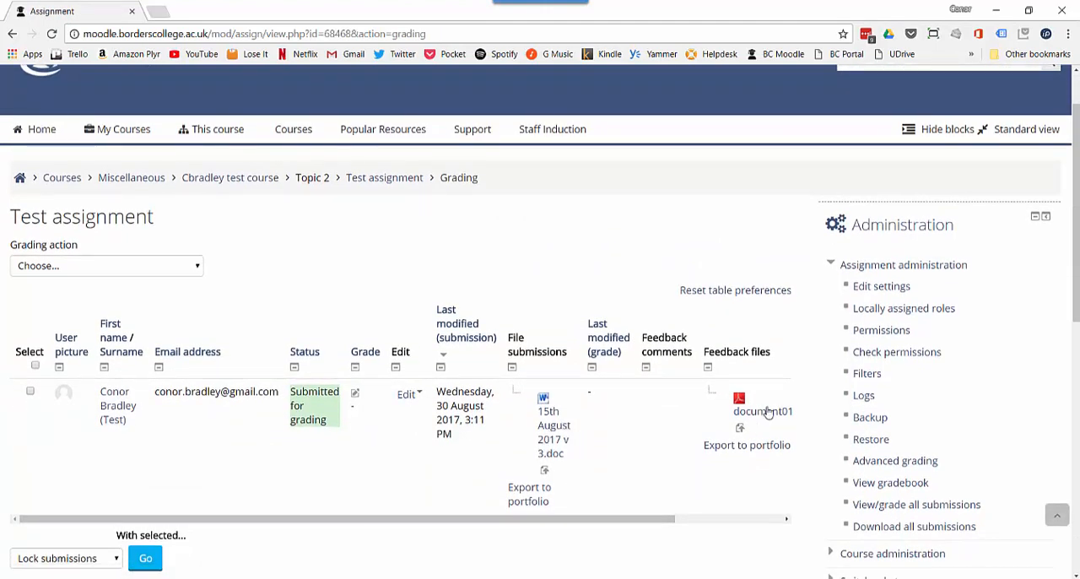